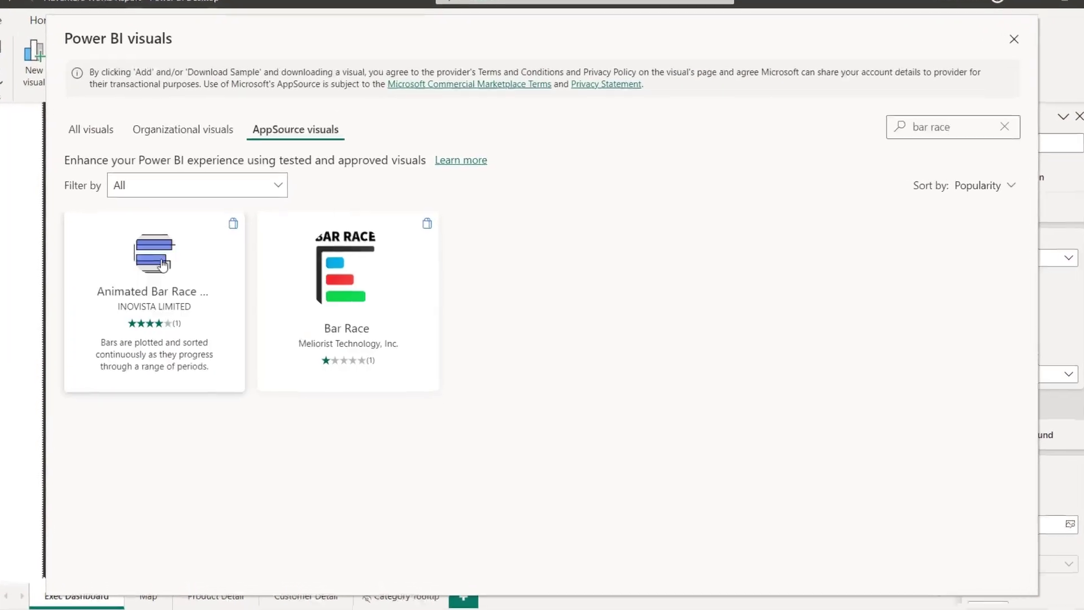
Assign SubcategoryName, Total Orders and Start of Month as the chart's items, values and periods
click(164, 282)
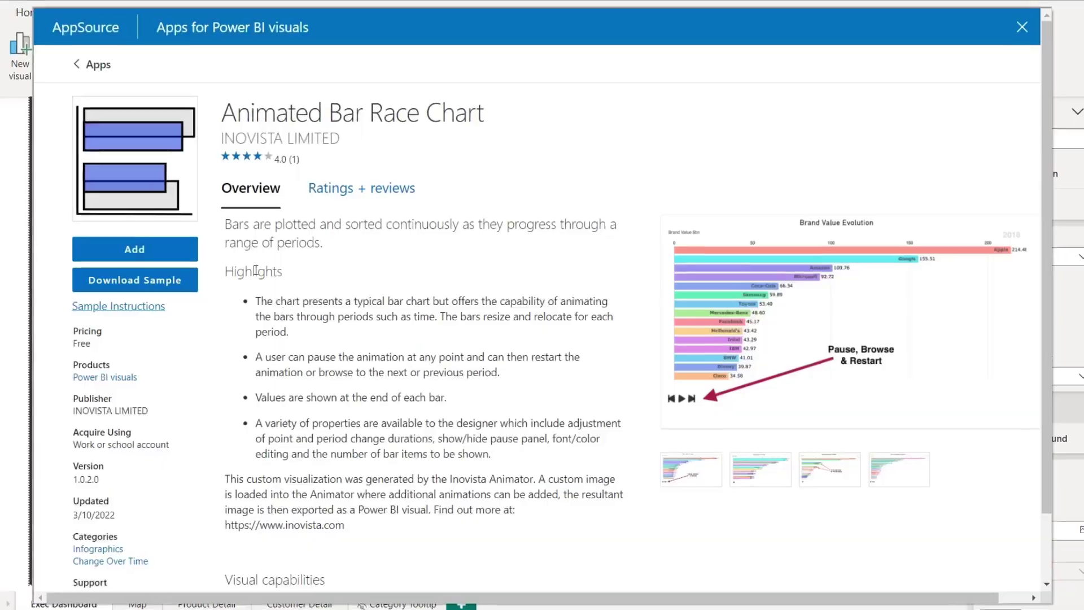
click(178, 249)
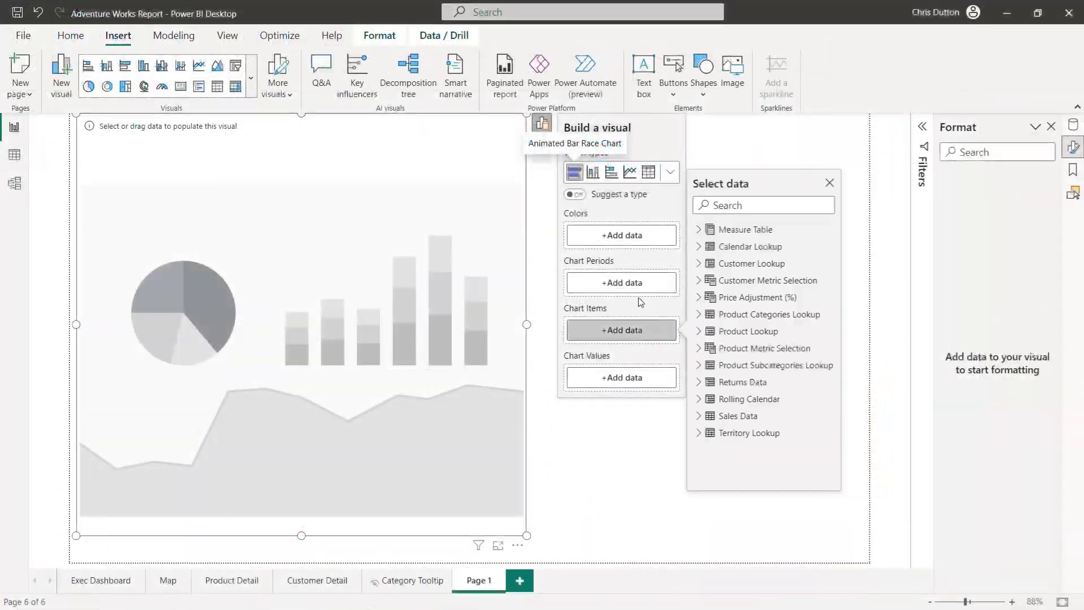
text(subcat)
click(764, 263)
click(622, 377)
text(total)
click(756, 327)
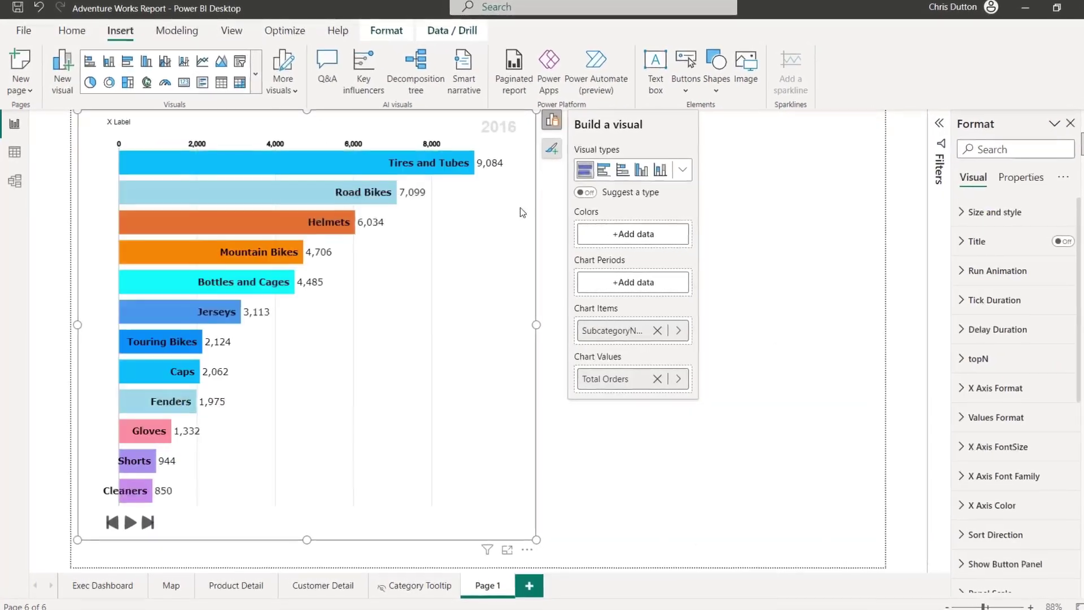
click(634, 282)
text(start)
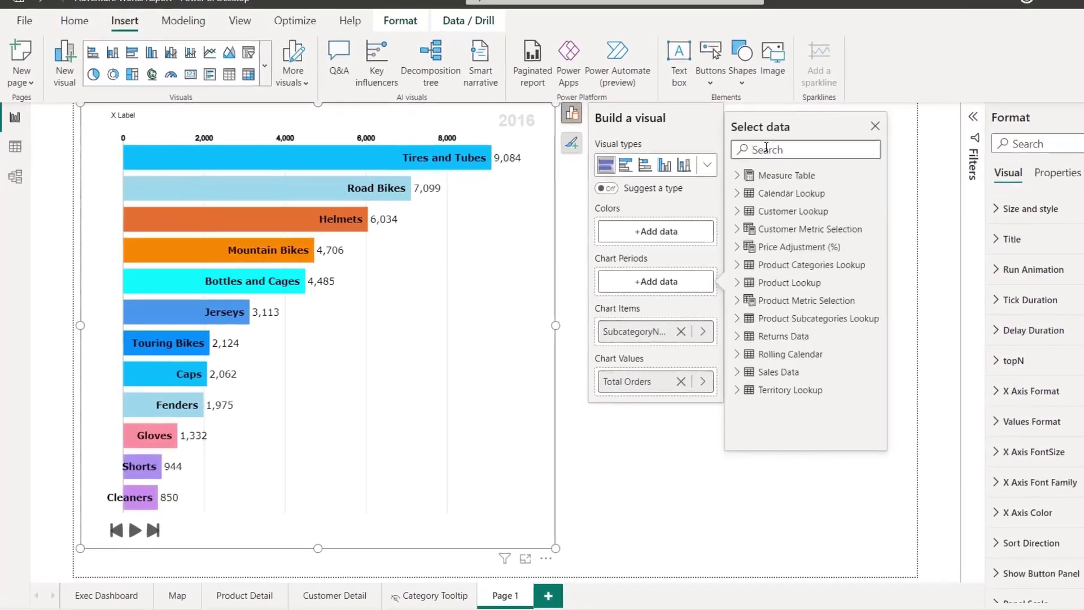
click(796, 193)
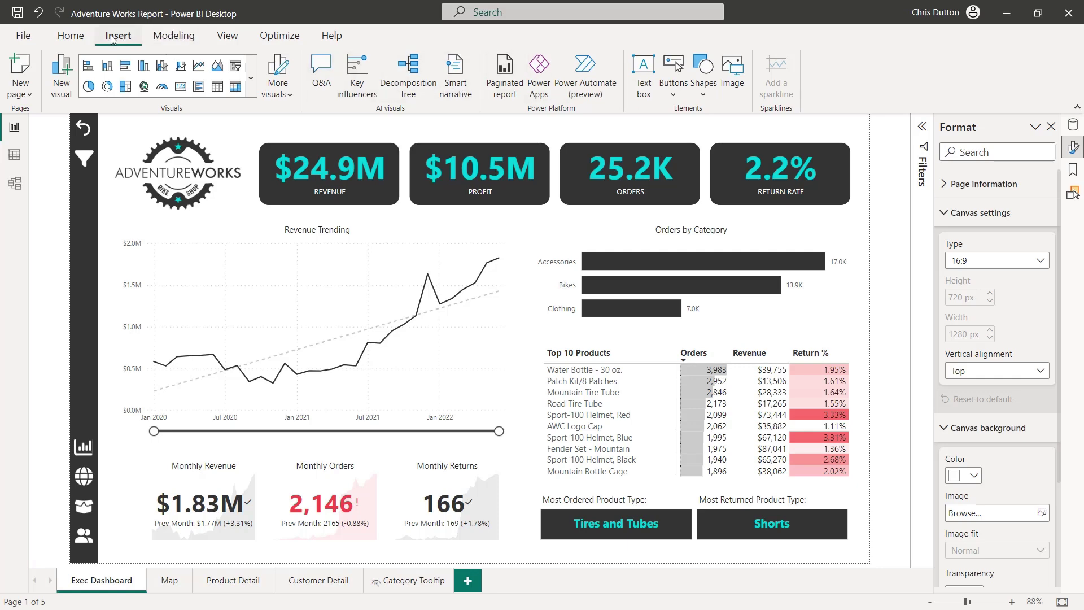
Browse AppSource visuals, keeping the All category filter and Popularity sort order
click(282, 92)
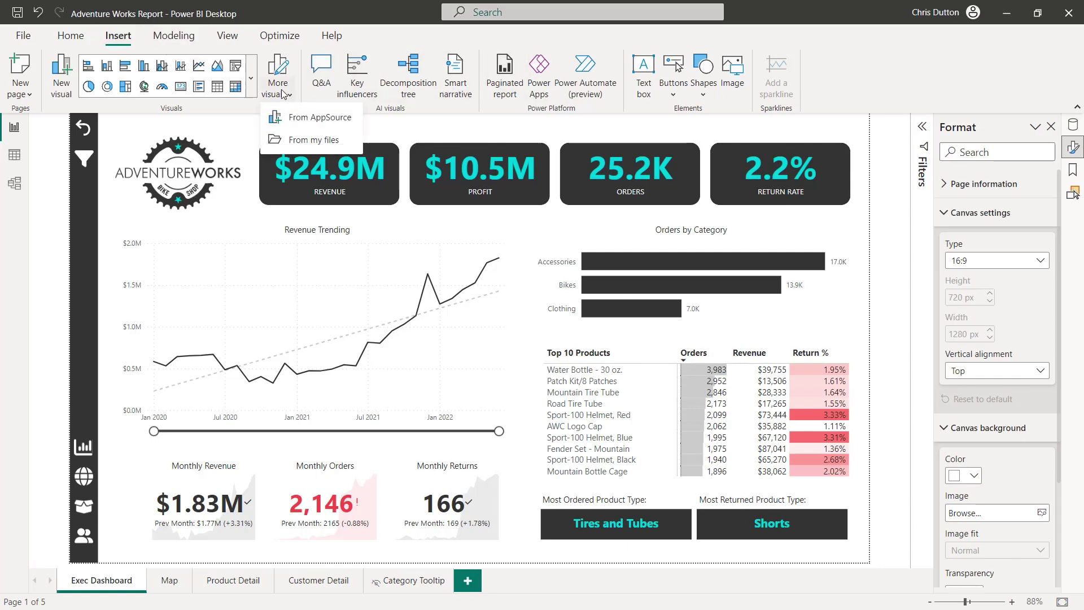
click(340, 120)
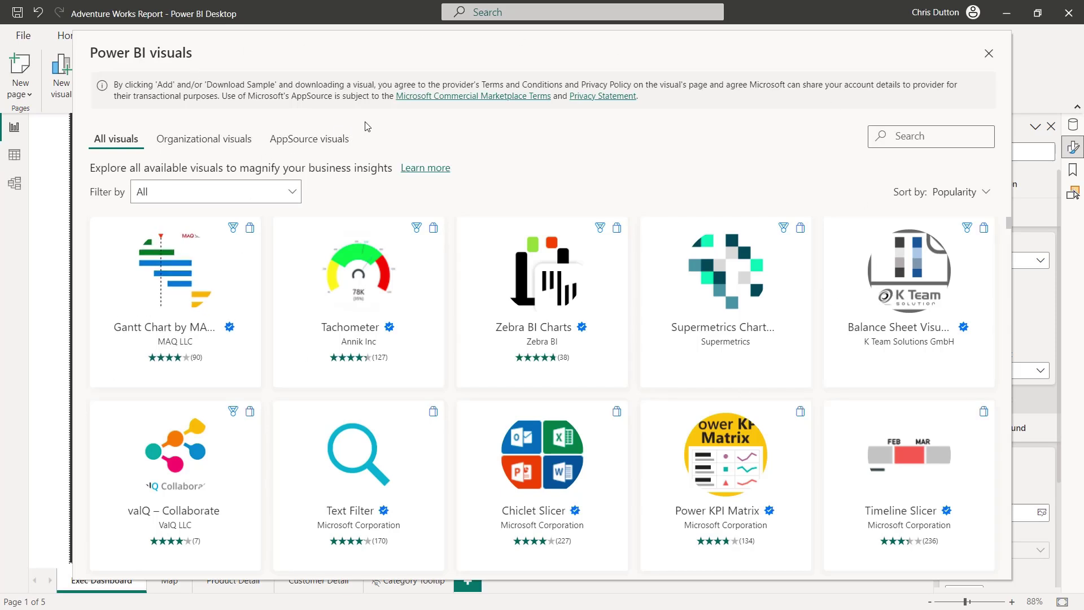
click(295, 146)
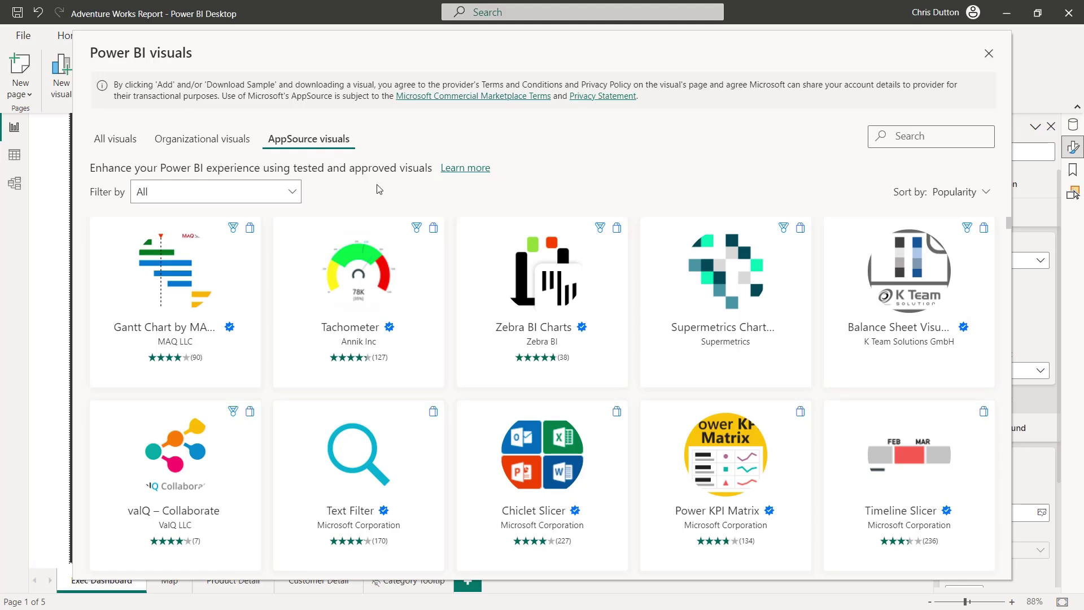
click(293, 193)
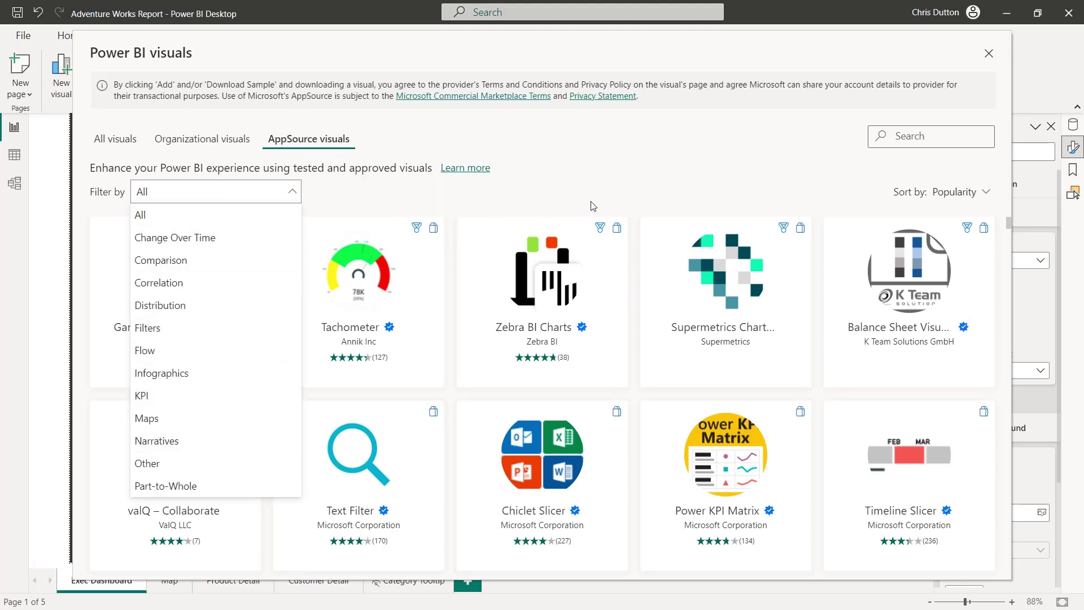
click(819, 191)
click(984, 192)
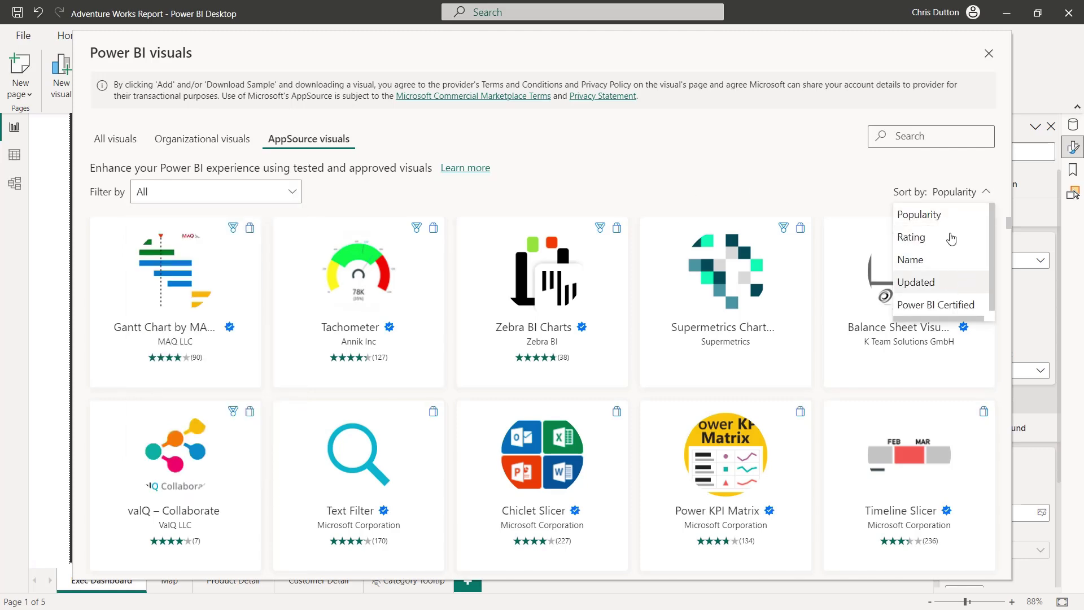
click(817, 174)
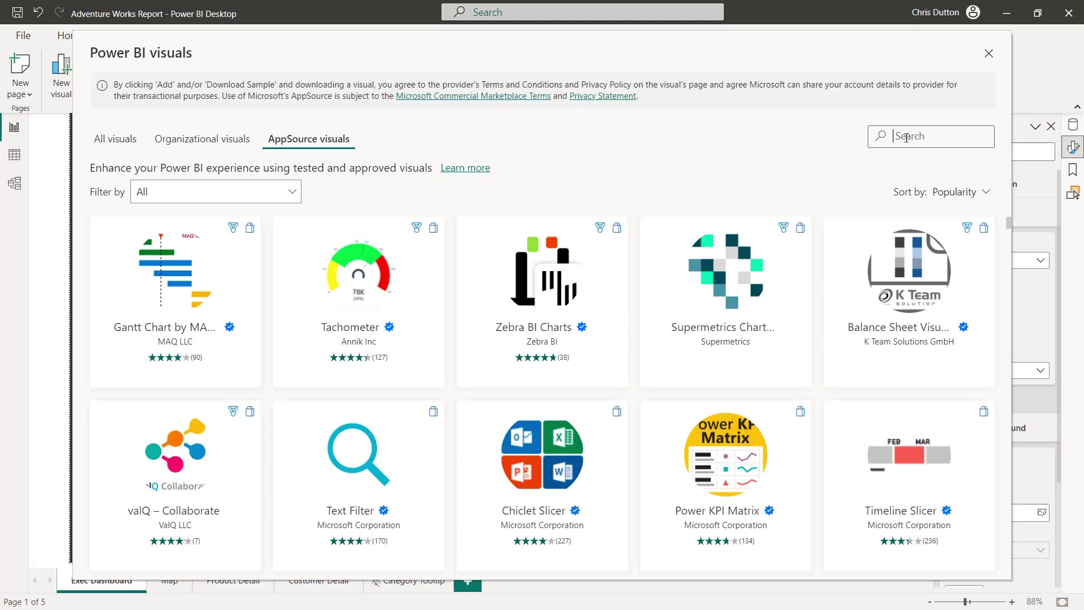
Search AppSource for 'bar race' and add the Animated Bar Race Chart to the report
text(bar race)
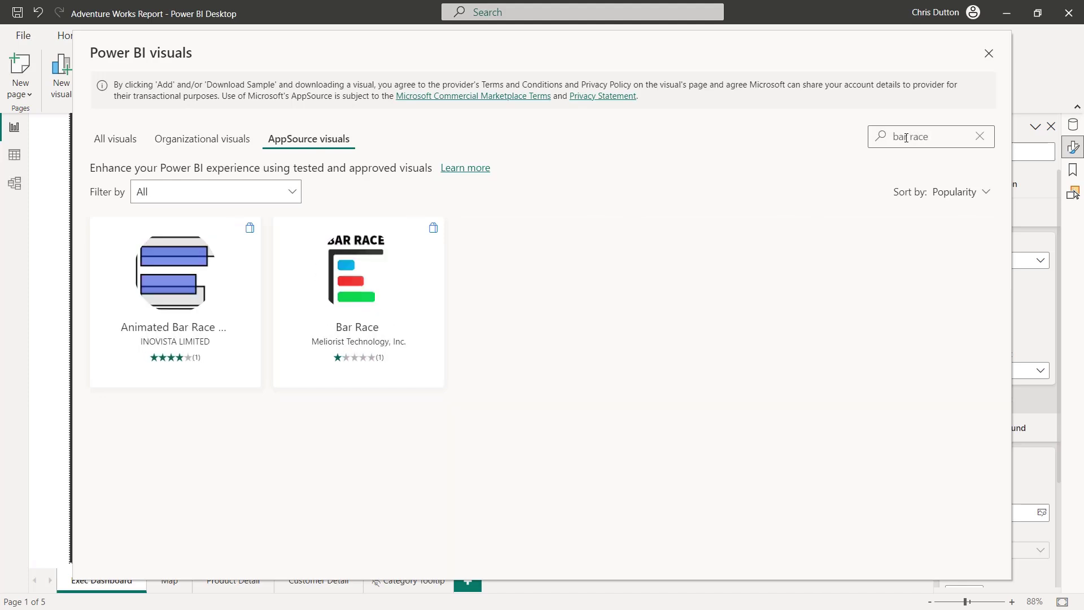
click(183, 268)
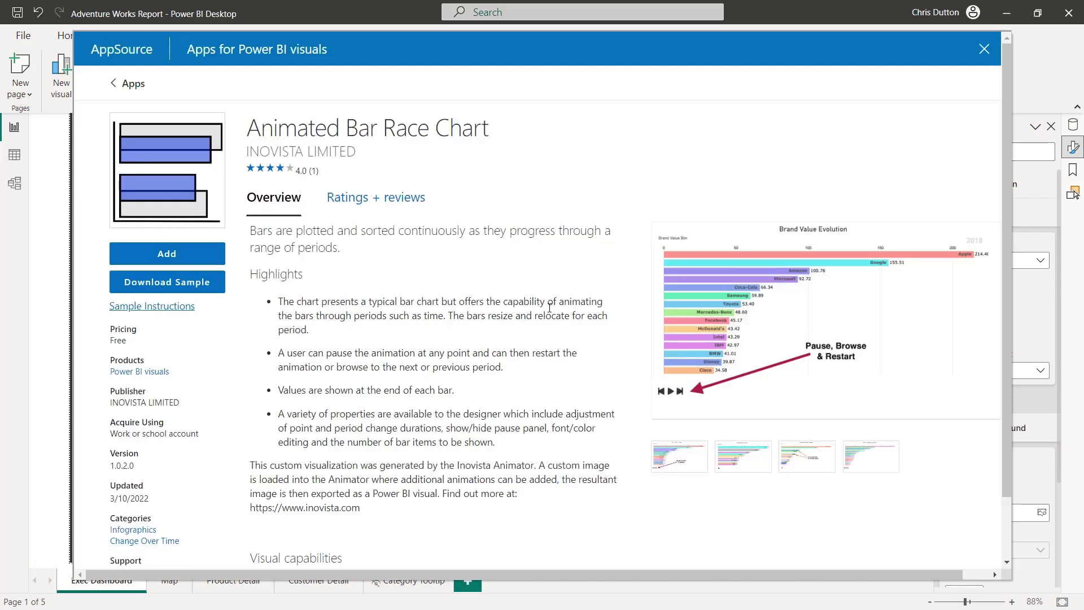
click(167, 253)
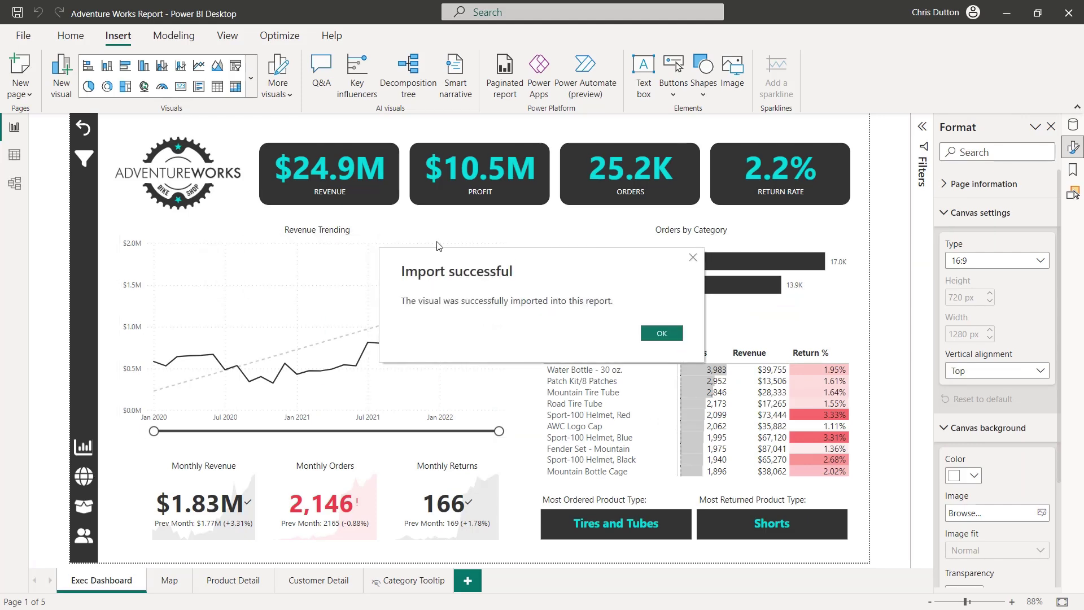
Acknowledge the successful import and check the visuals gallery for the new chart icon
click(657, 336)
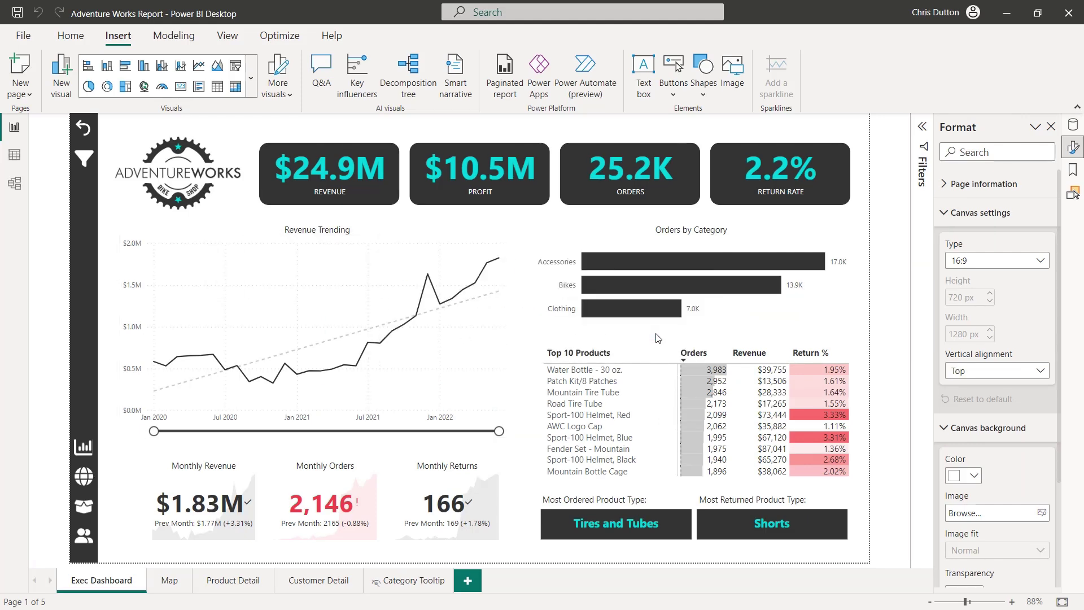
click(253, 80)
scroll(215, 198, down, 4)
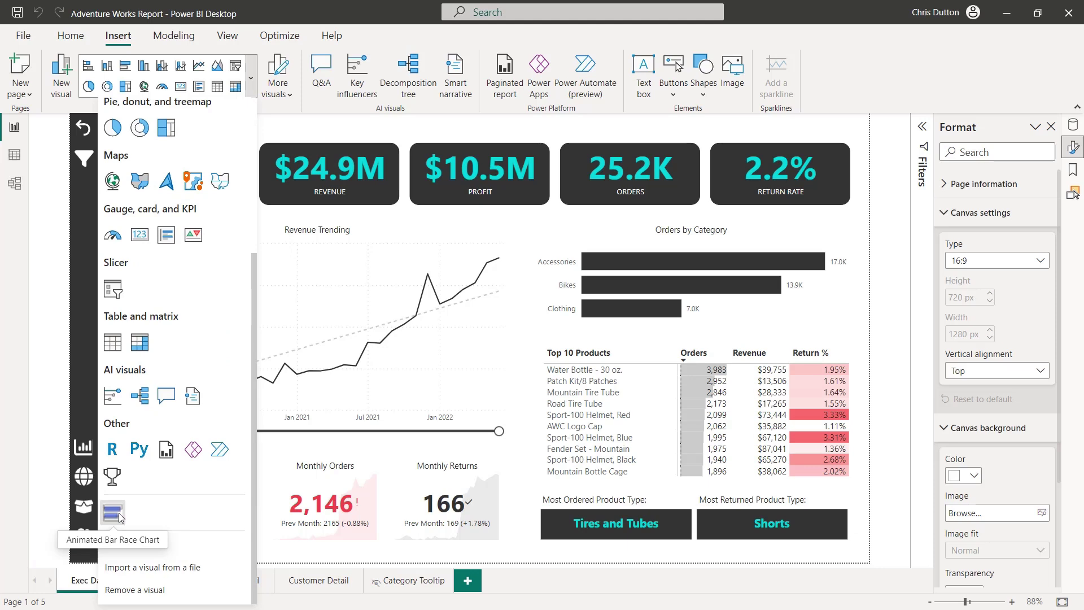
click(544, 584)
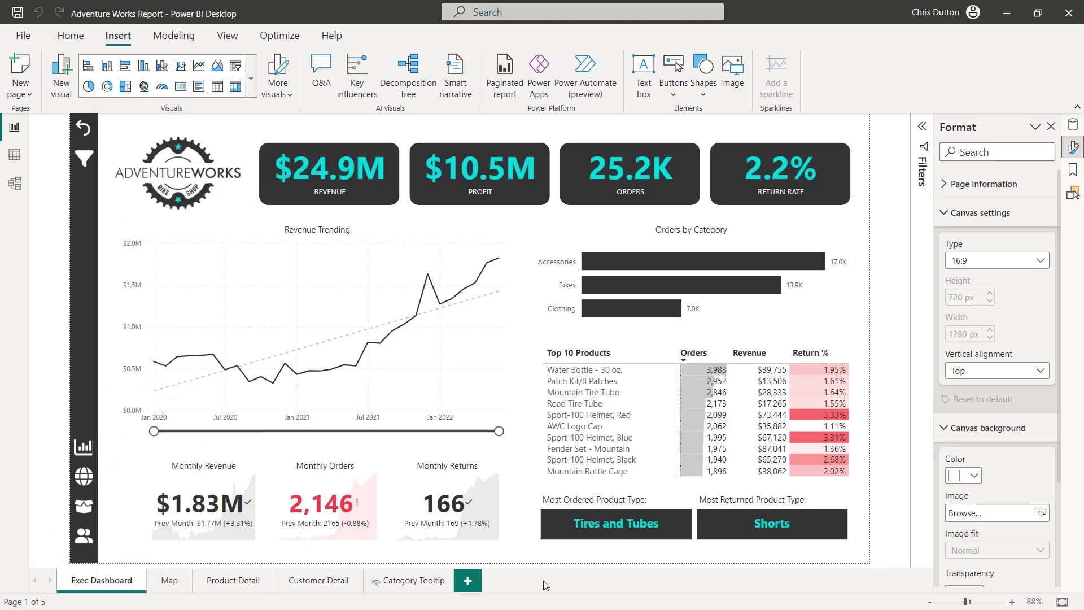
Add a new blank page and place an Animated Bar Race Chart on it
click(470, 583)
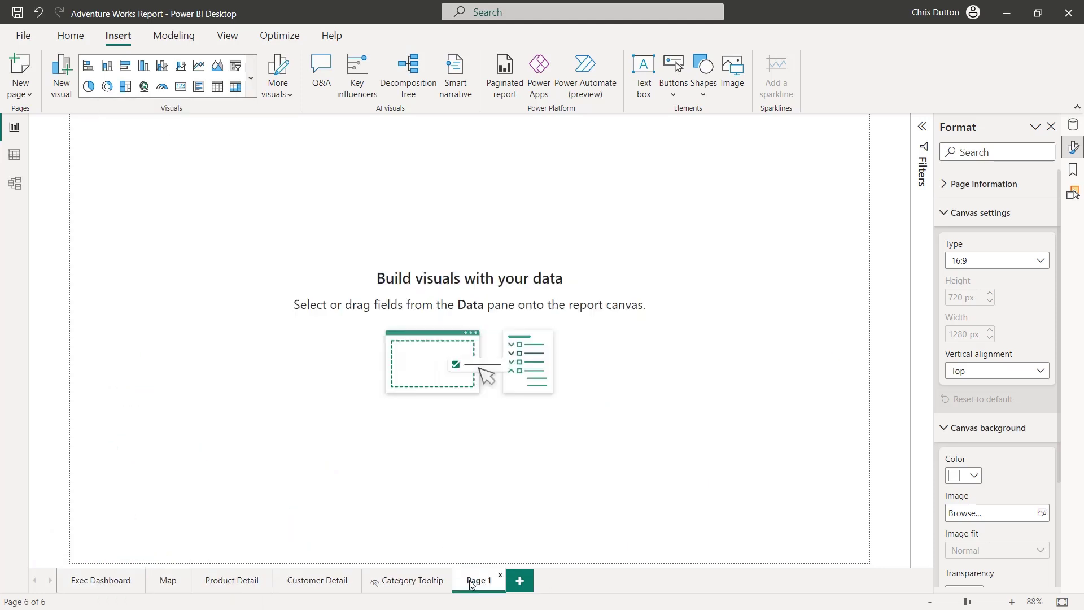
click(251, 78)
scroll(203, 282, down, 5)
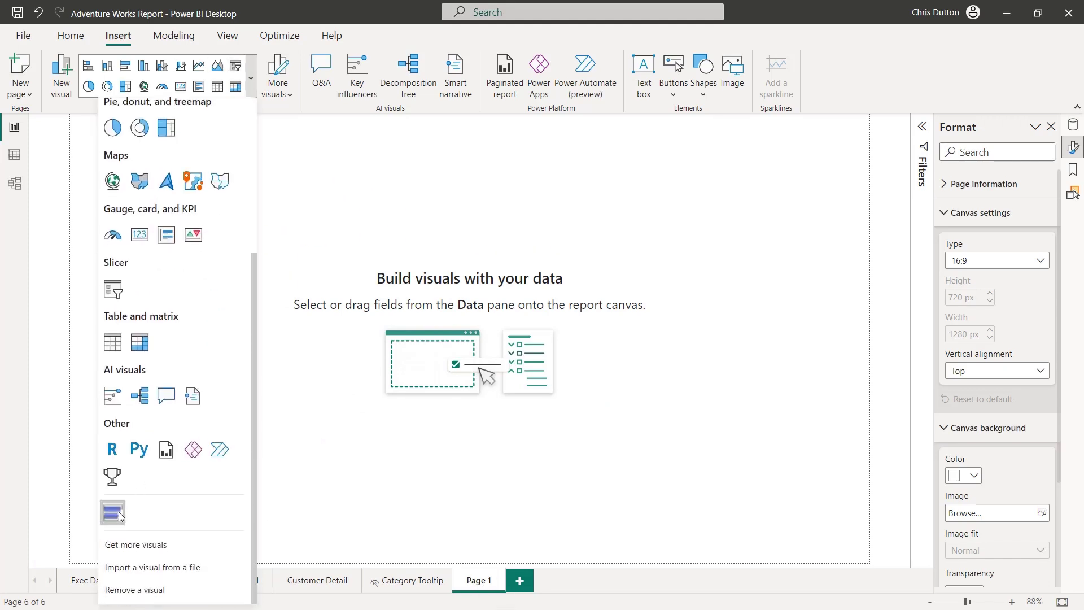
click(122, 512)
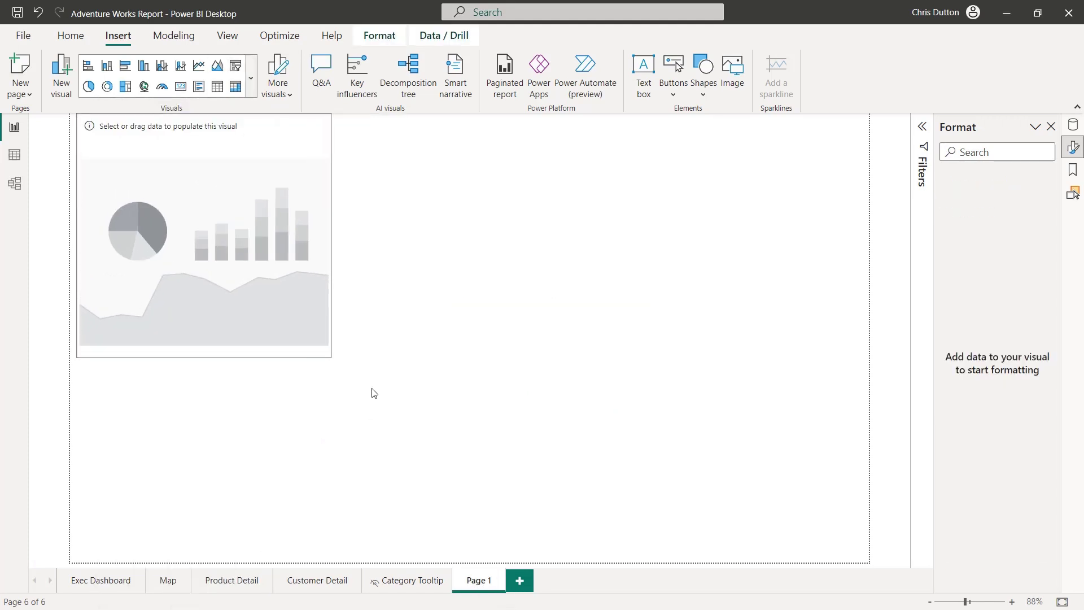
Enlarge the new visual and set SubcategoryName as its Chart Items
drag(390, 404, 528, 538)
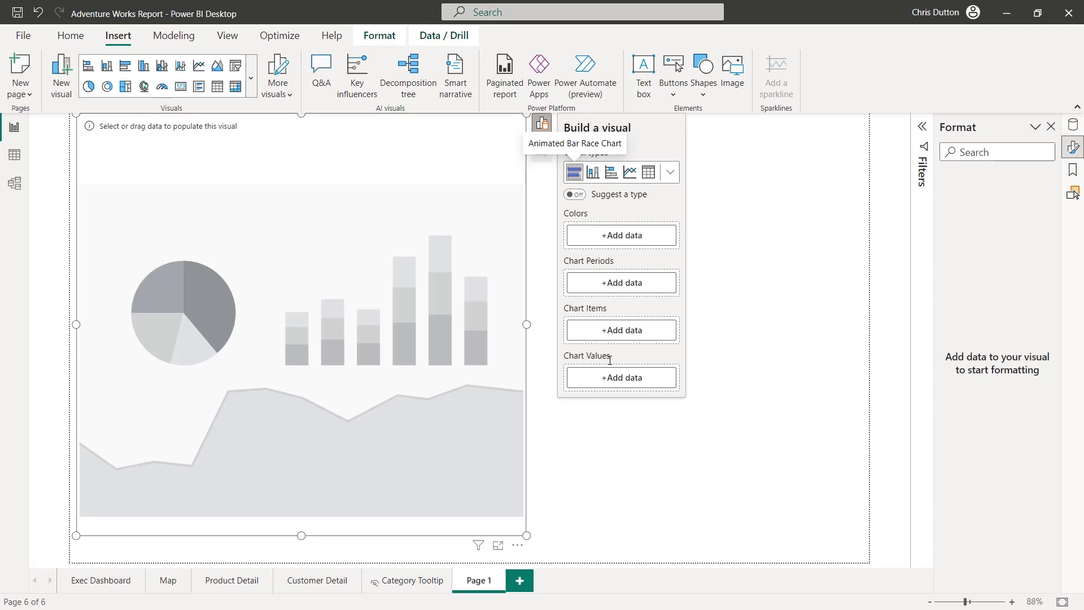
click(629, 331)
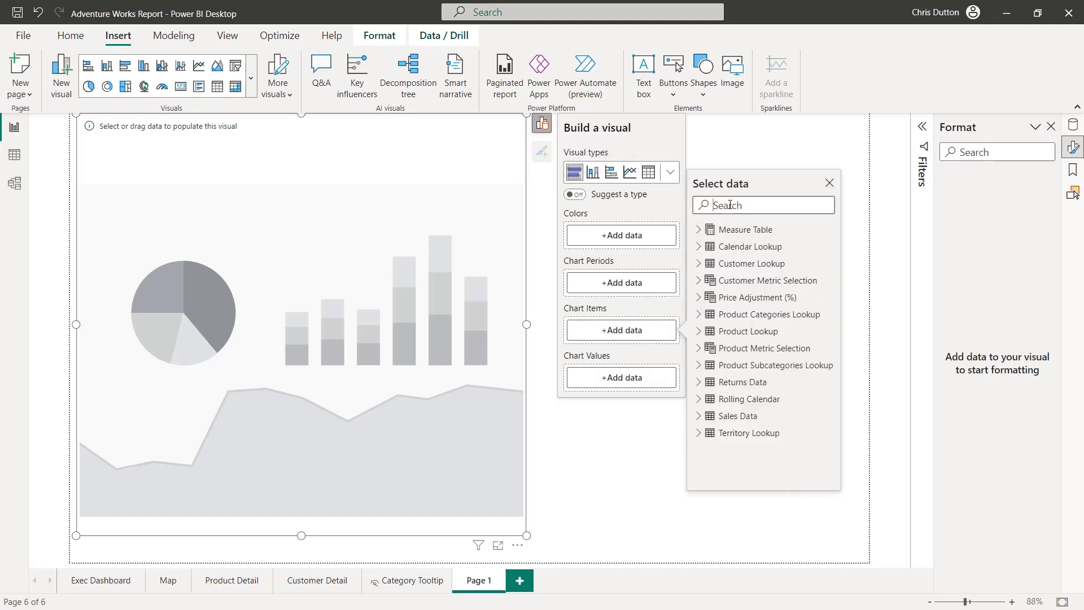
text(subcat)
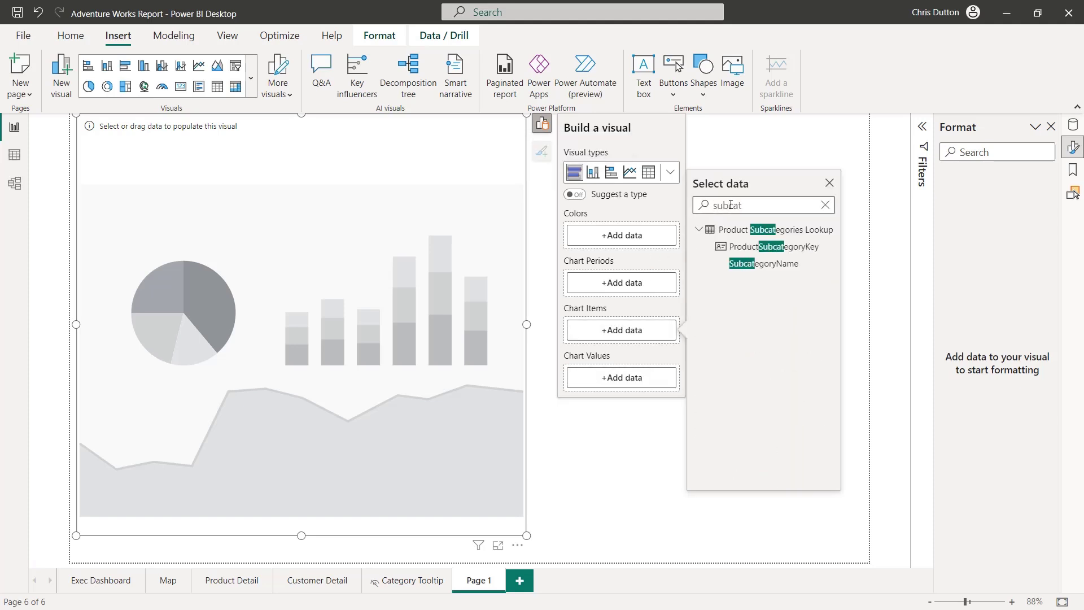
click(762, 264)
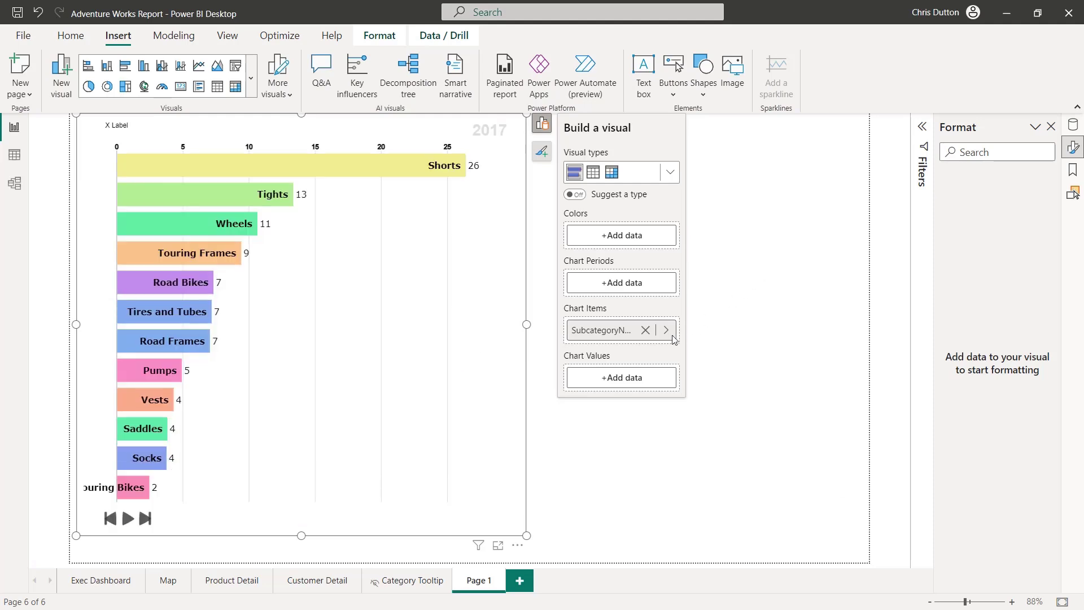
Add Total Orders as the bar race chart's Chart Values
click(603, 375)
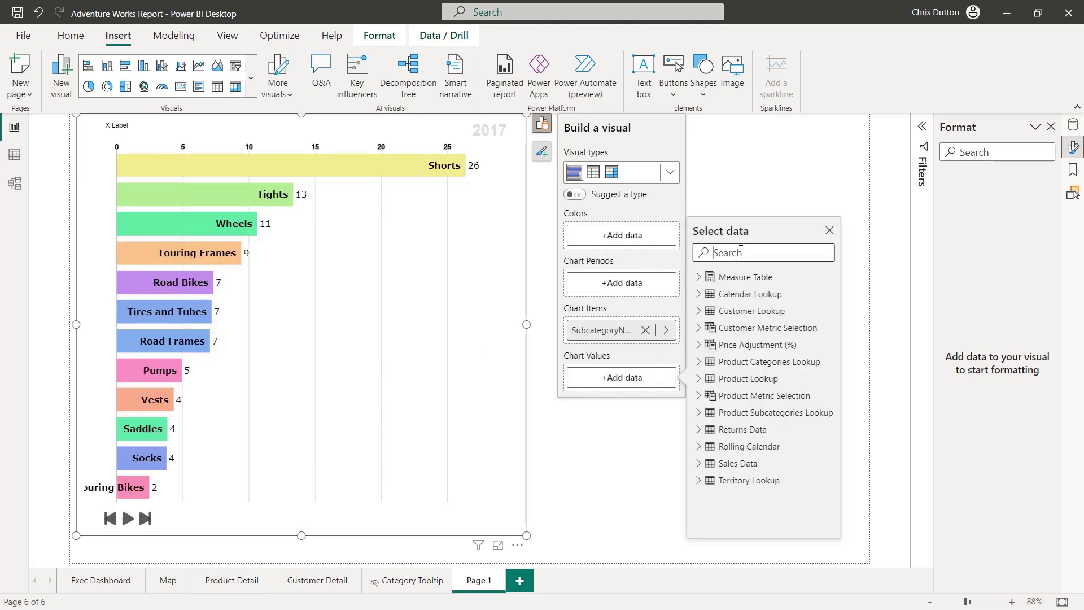
text(totAL)
key(BackSpace)
key(BackSpace)
text(al)
click(762, 329)
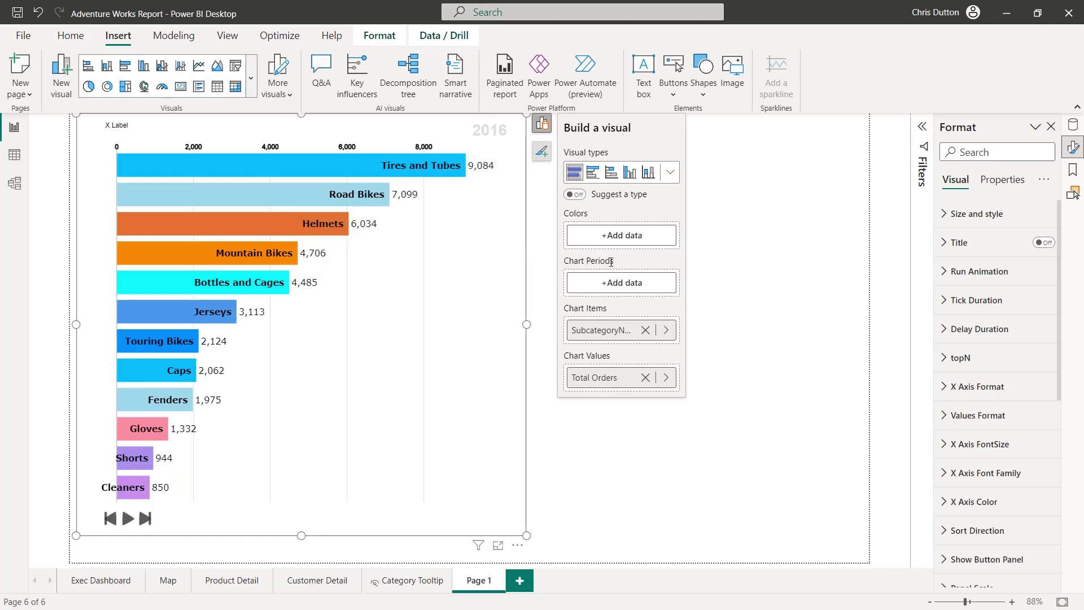
Set Calendar Lookup Start of Month as the Chart Periods and replay the bar race
click(631, 284)
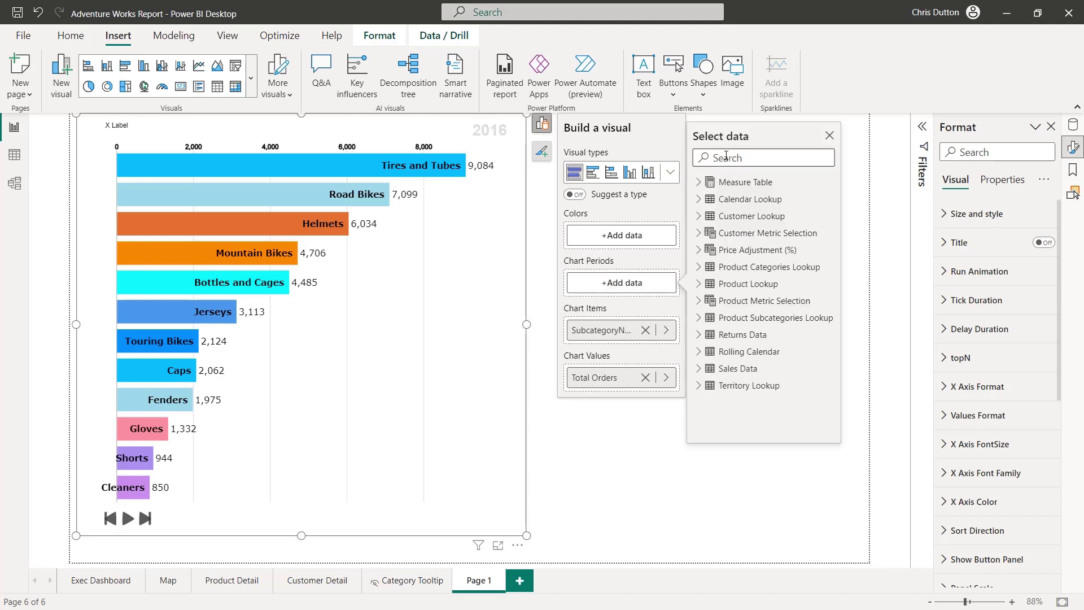
text(start)
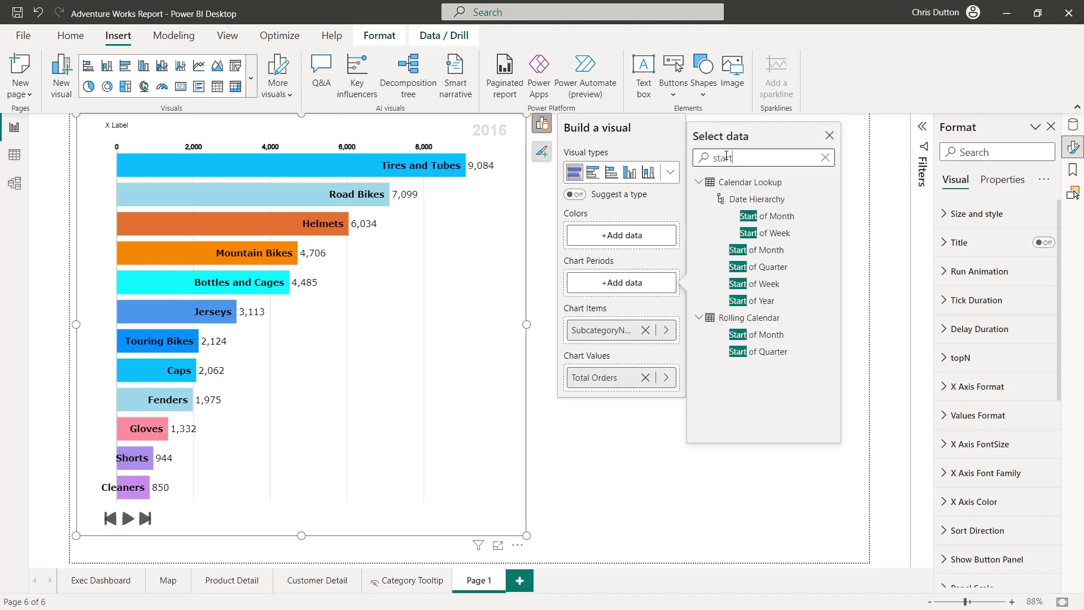
click(763, 254)
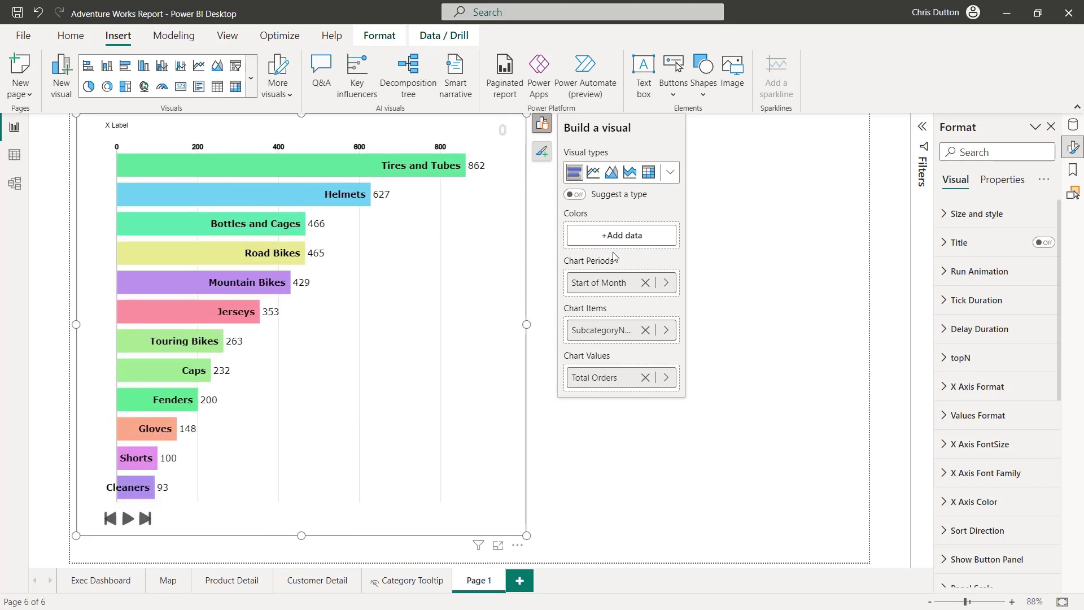
click(129, 519)
Delete Page 1 from the Adventure Works report
click(555, 485)
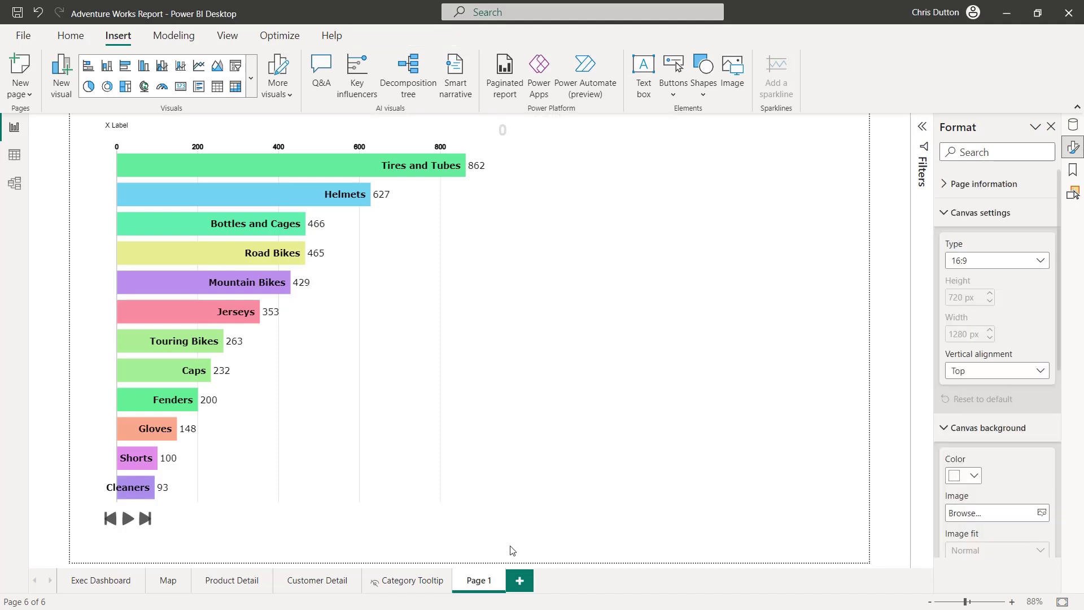
click(500, 577)
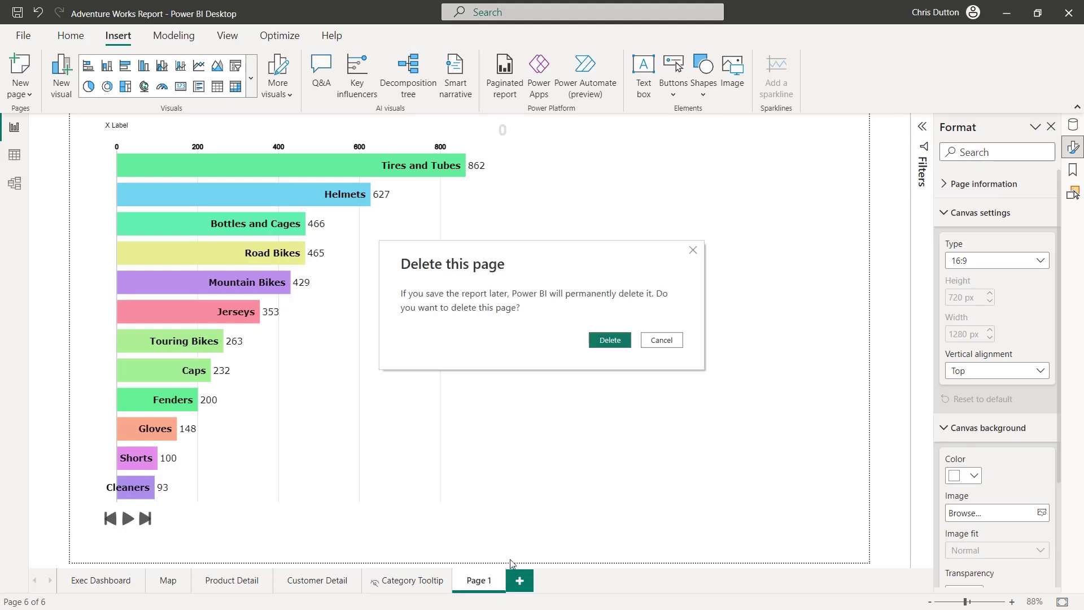
click(612, 345)
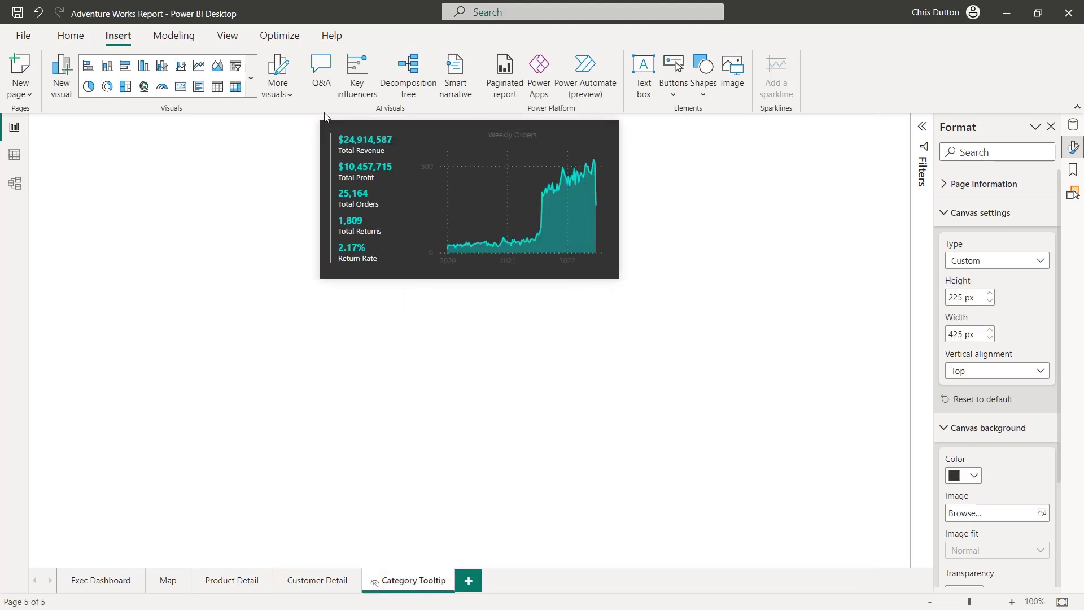
Remove the Animated Bar Race Chart custom visual from the report
click(252, 73)
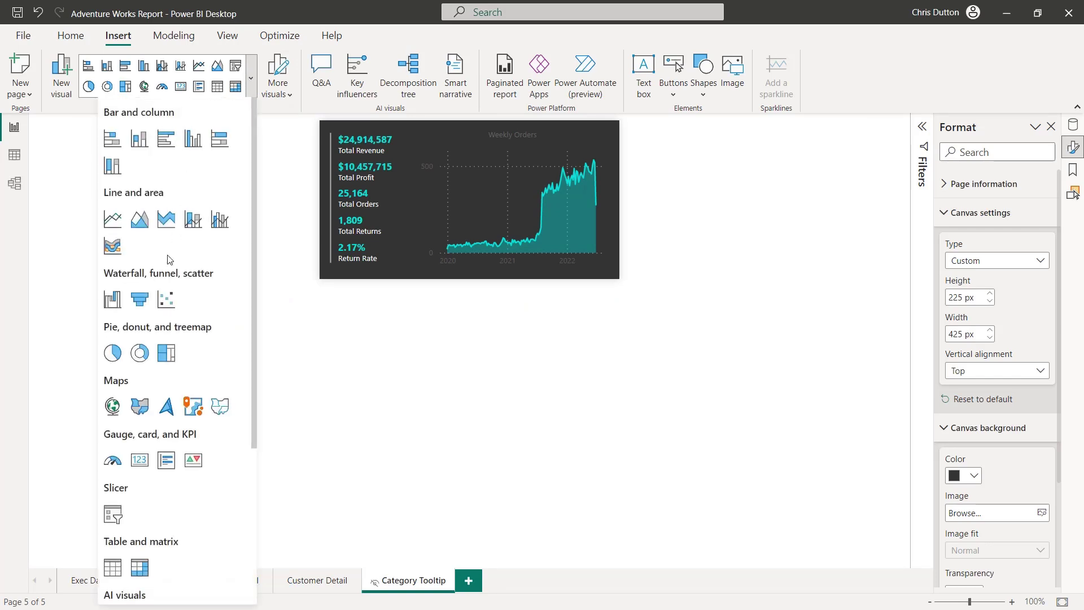
scroll(167, 272, down, 5)
scroll(167, 272, down, 1)
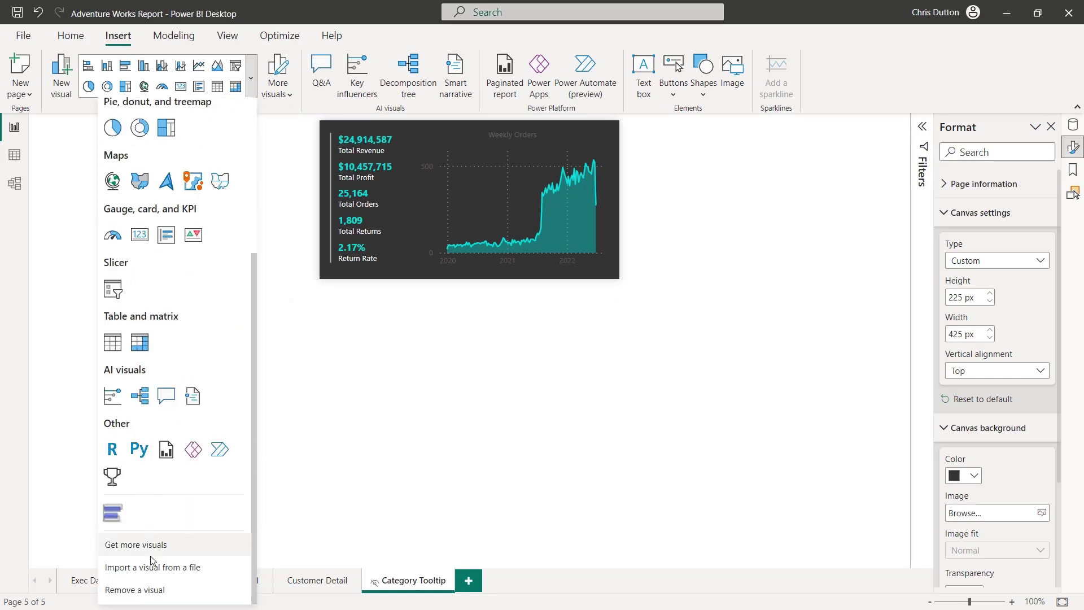
click(150, 590)
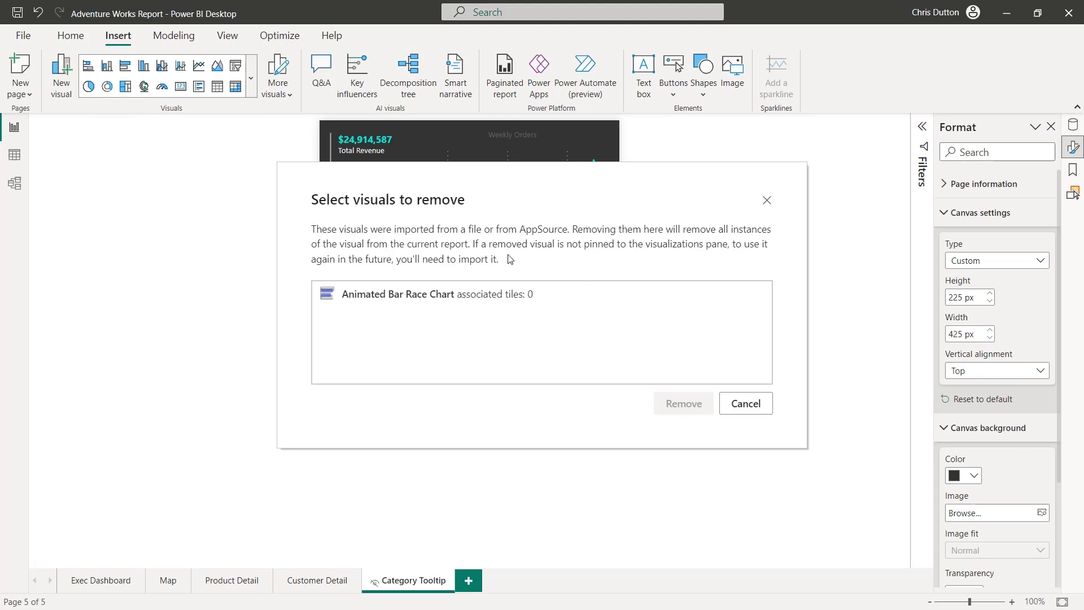
click(407, 295)
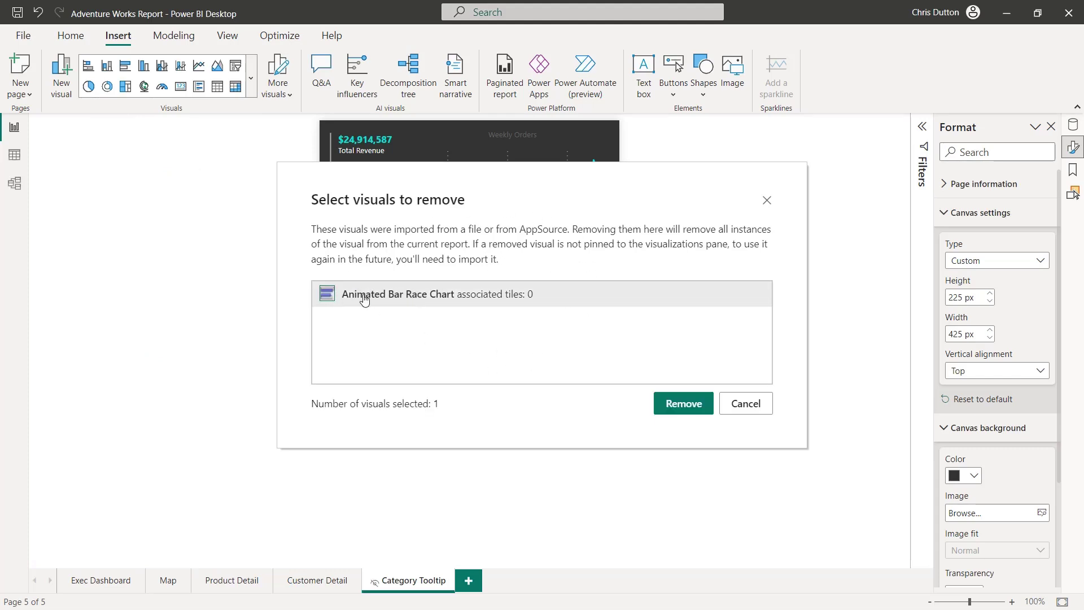
click(678, 405)
click(656, 342)
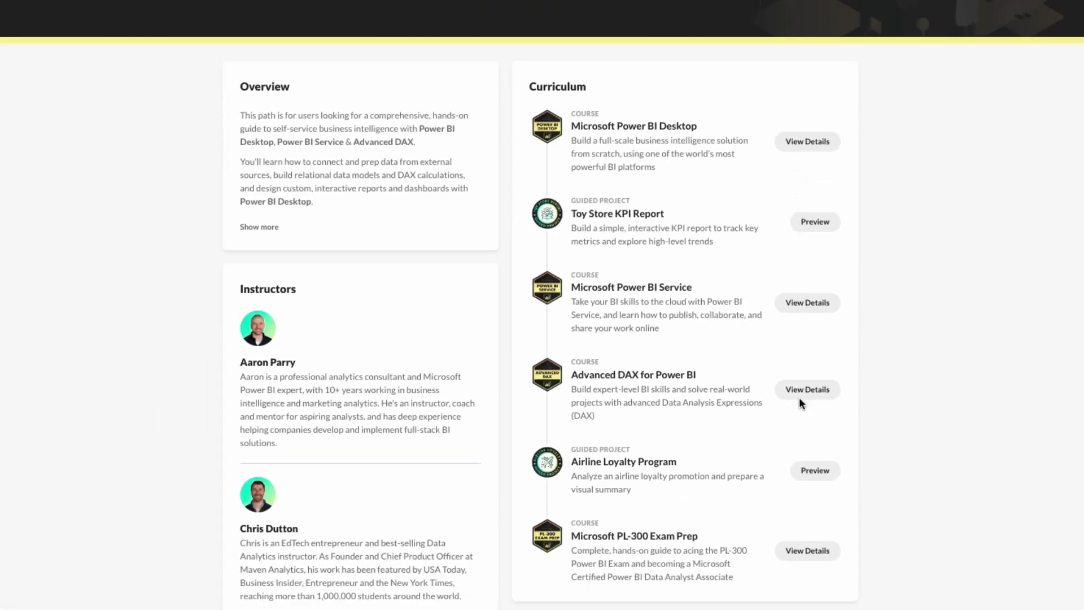
Scroll back up the Power BI Specialist learning path page
scroll(1014, 366, up, 5)
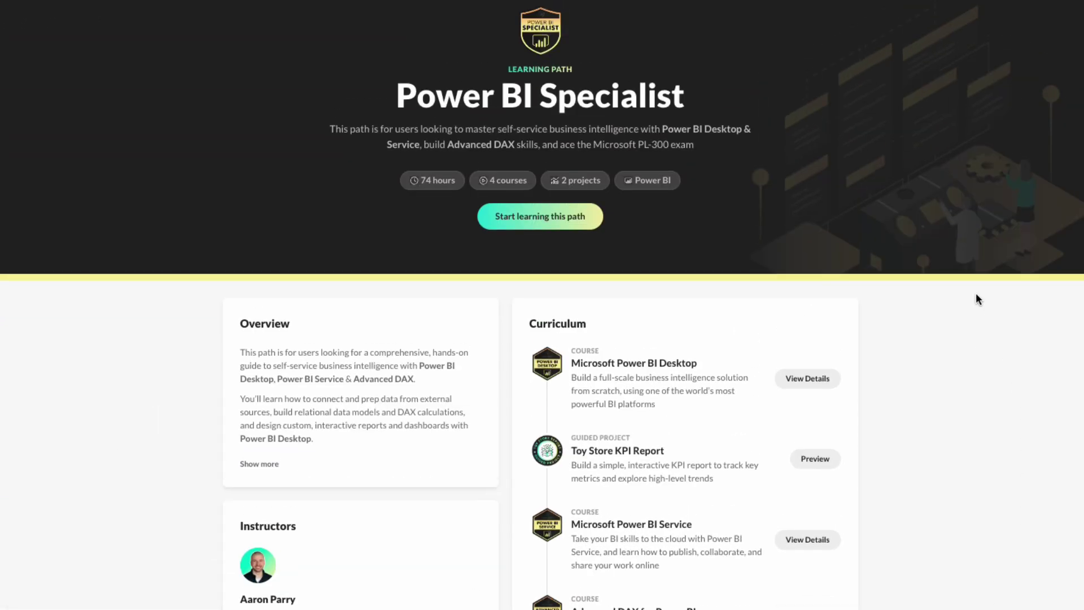